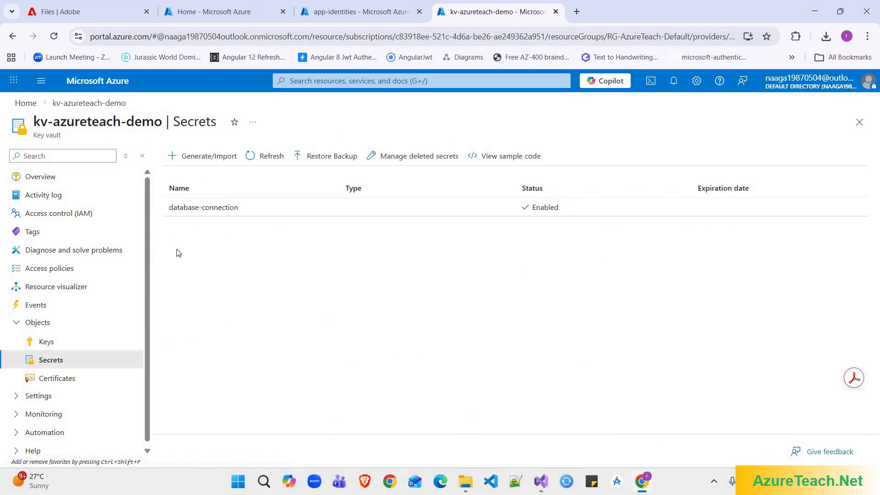
Step: Review the KeyVaultController code: the SecretClient setup, vault URI, DefaultAzureCredential, and the GetSecret action with its database-connection secret and error message
click(324, 12)
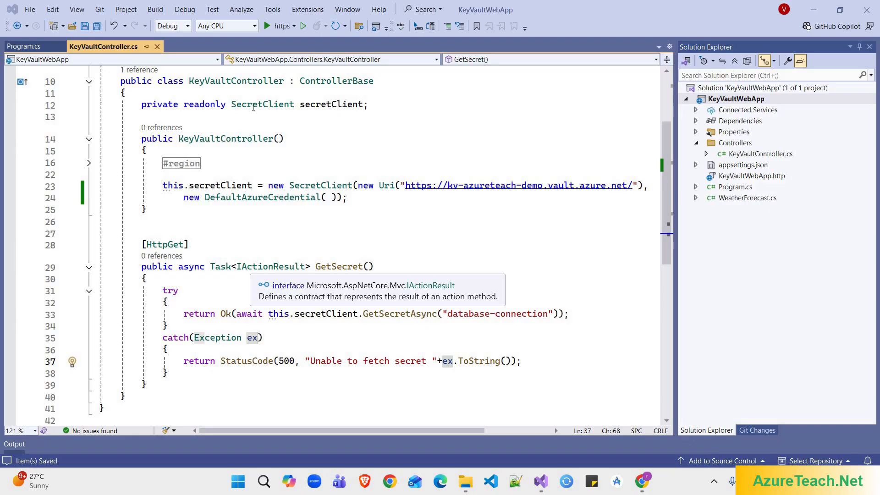
double_click(310, 185)
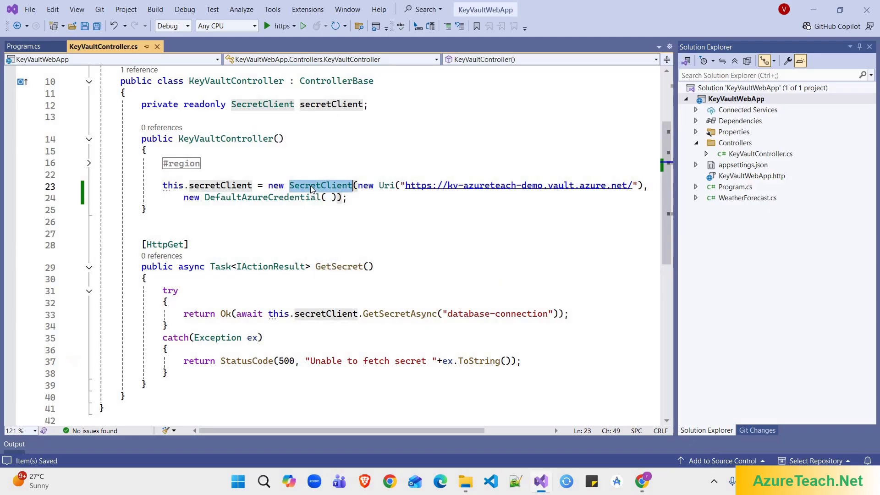
double_click(279, 199)
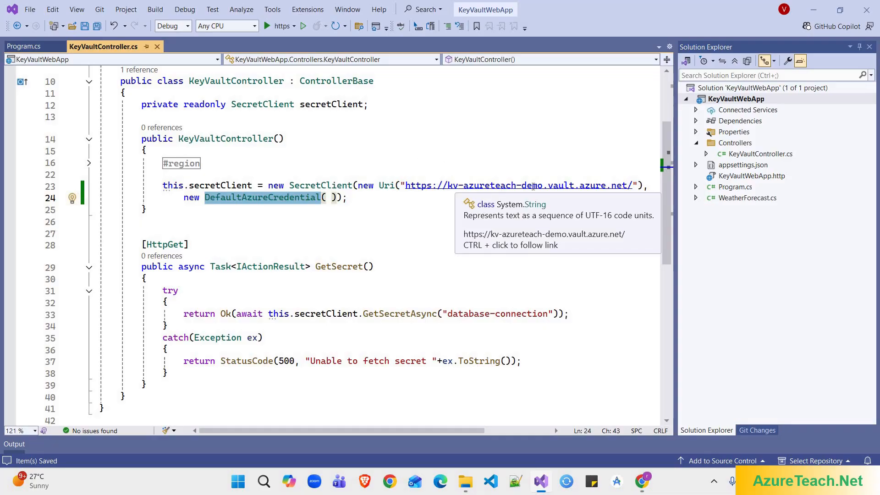
drag(448, 187, 550, 192)
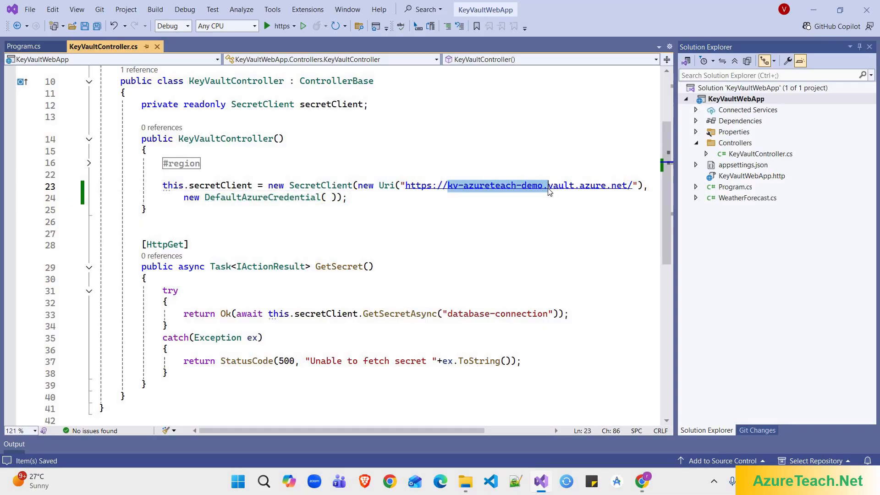
double_click(345, 267)
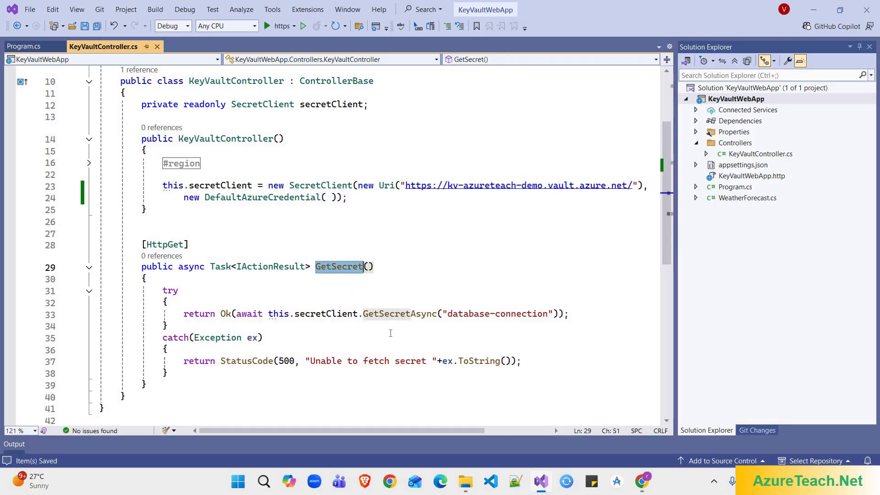
drag(448, 314, 548, 313)
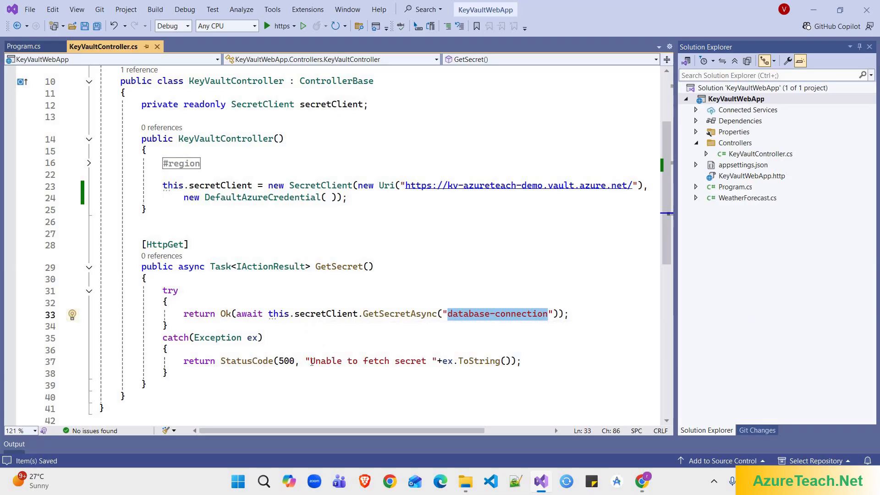
drag(311, 362, 512, 361)
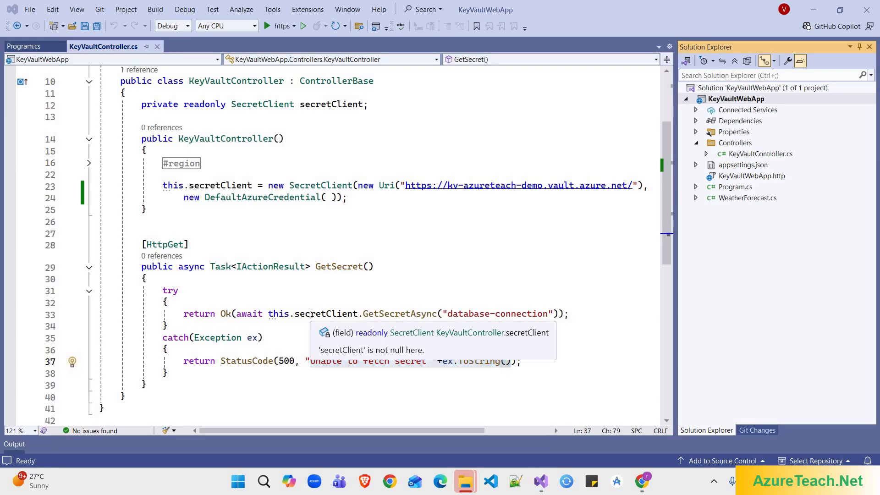
Step: Publish the KeyVaultWebApp project to the app-identities Azure App Service (Windows) through a new publish profile, skipping API Management
right_click(769, 100)
click(779, 91)
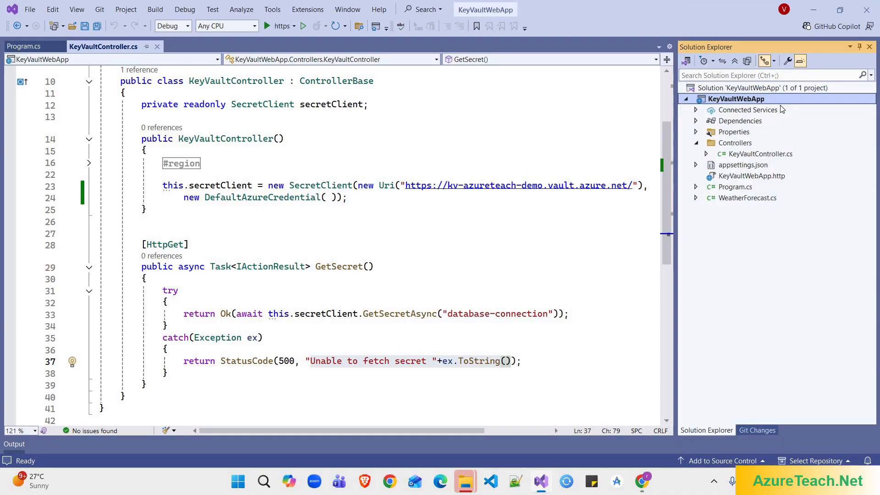
click(543, 377)
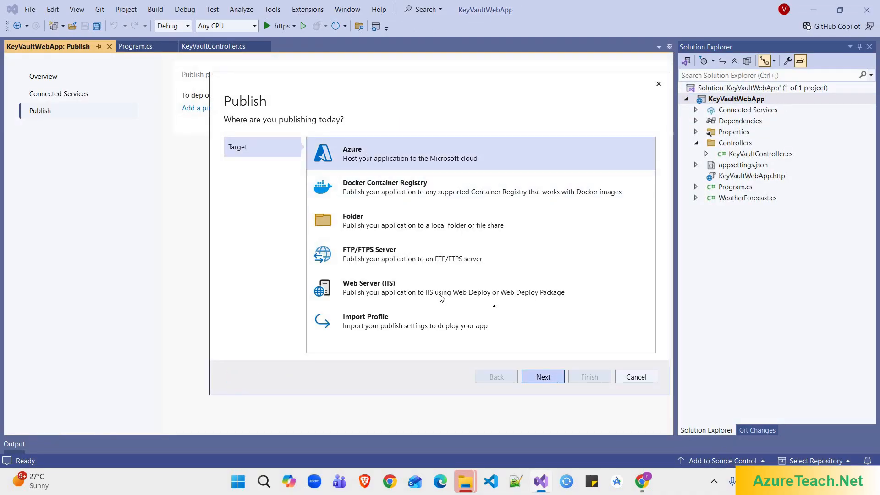
click(431, 195)
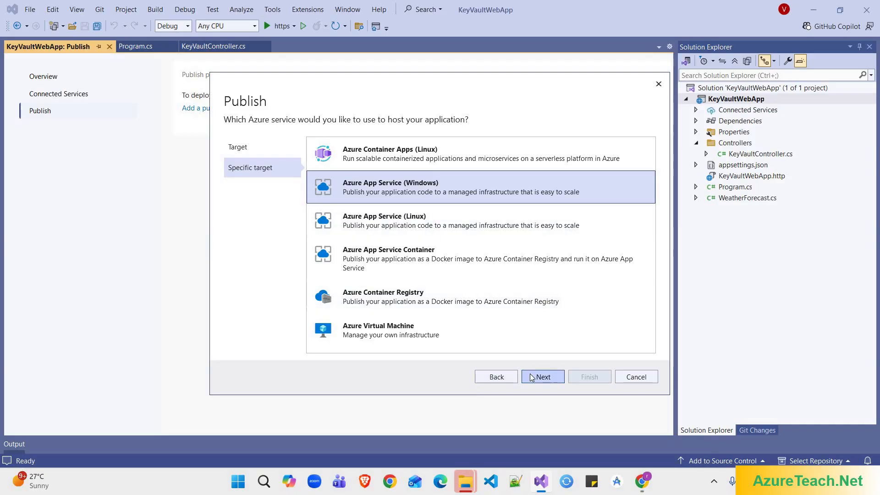
click(529, 373)
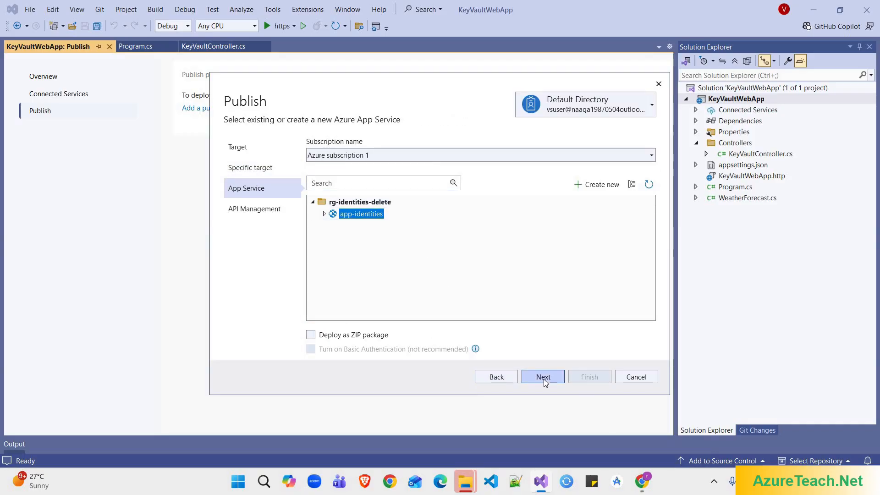
click(543, 379)
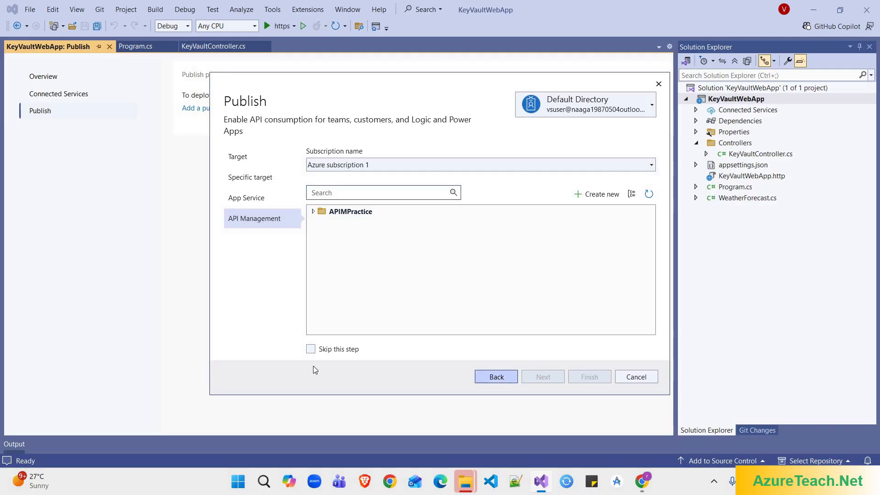
click(323, 349)
click(587, 377)
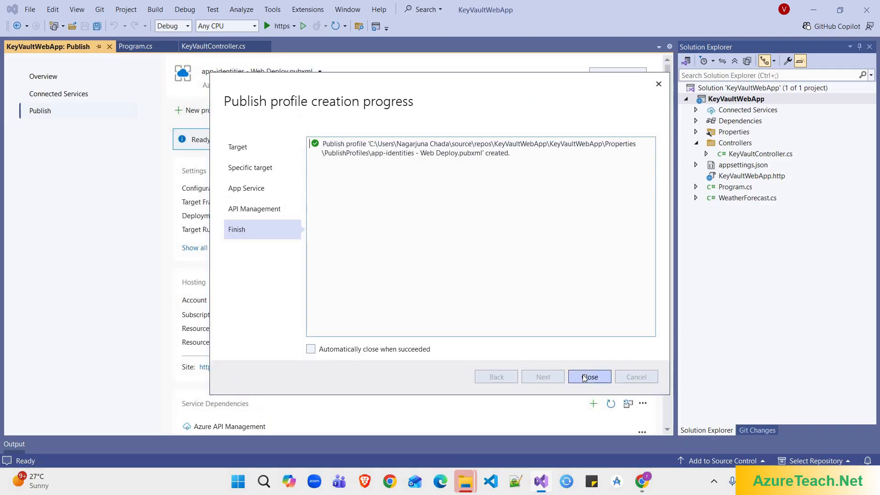
click(585, 377)
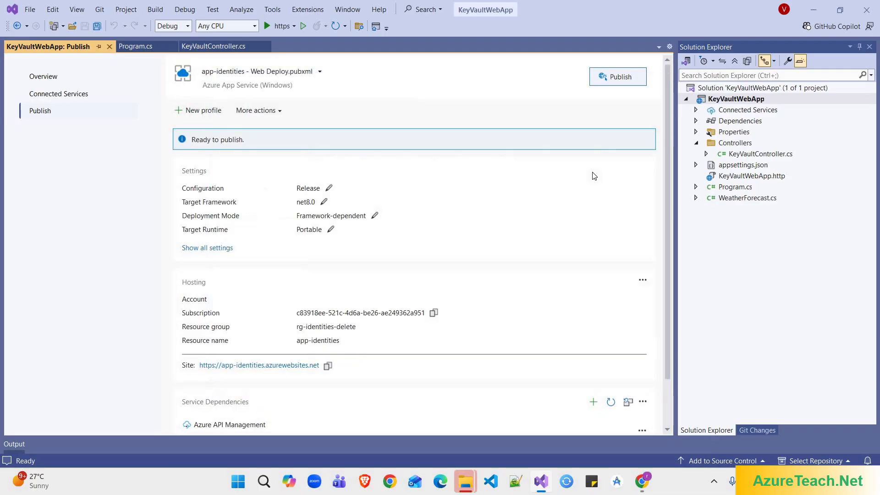
click(619, 77)
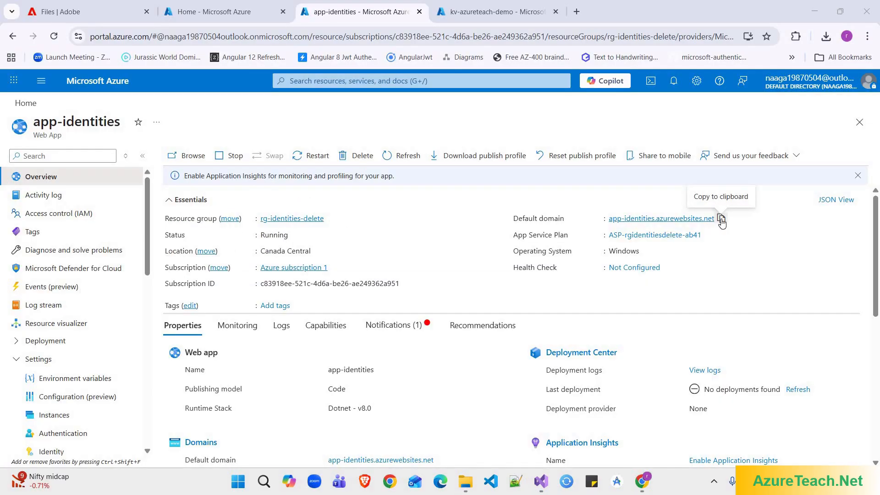
Step: Copy the app-identities web app's default domain in the Azure portal and open its Swagger page in a new browser tab
click(720, 220)
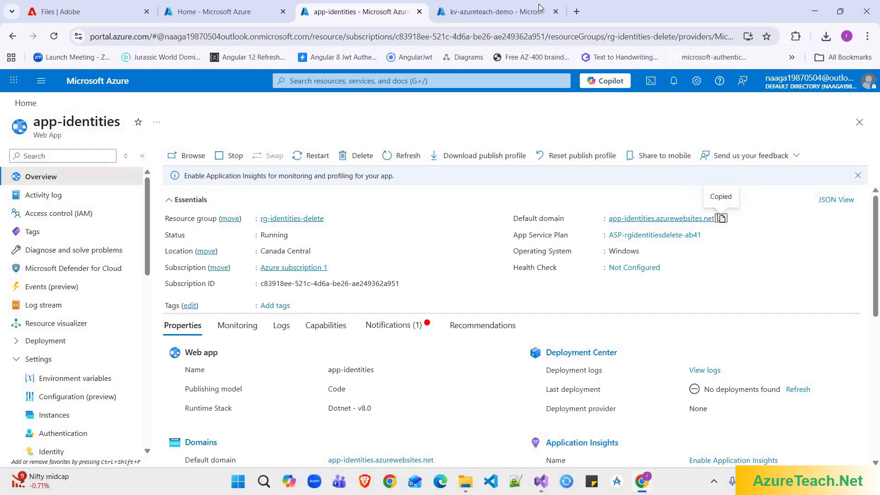
click(576, 12)
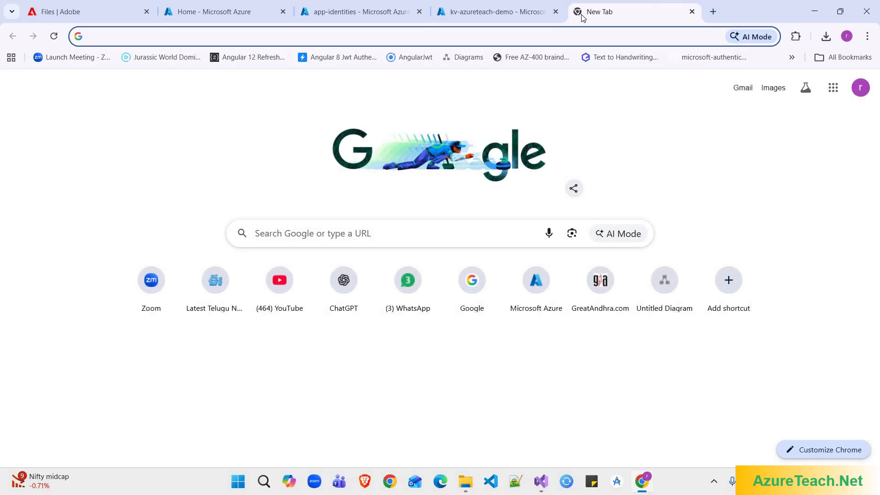
key(ctrl+v)
text(/sw)
key(Return)
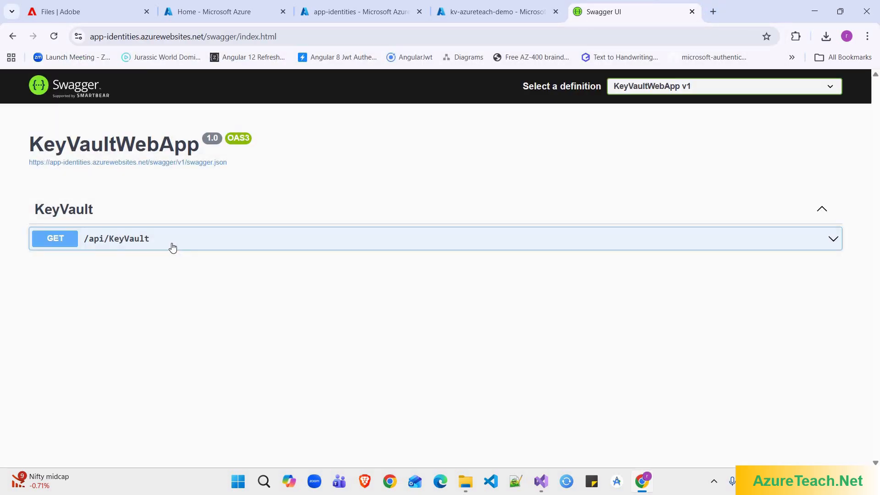
Step: Execute the GET /api/KeyVault request in Swagger and examine the server response
click(172, 246)
click(800, 264)
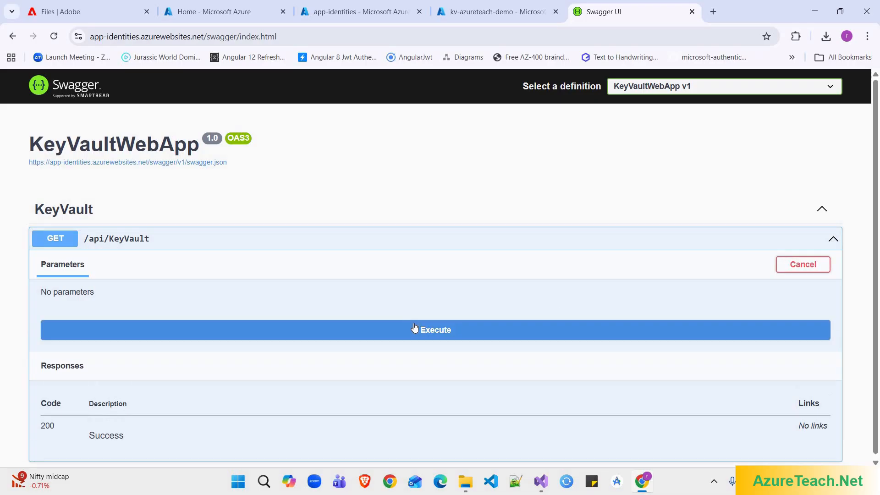
click(416, 328)
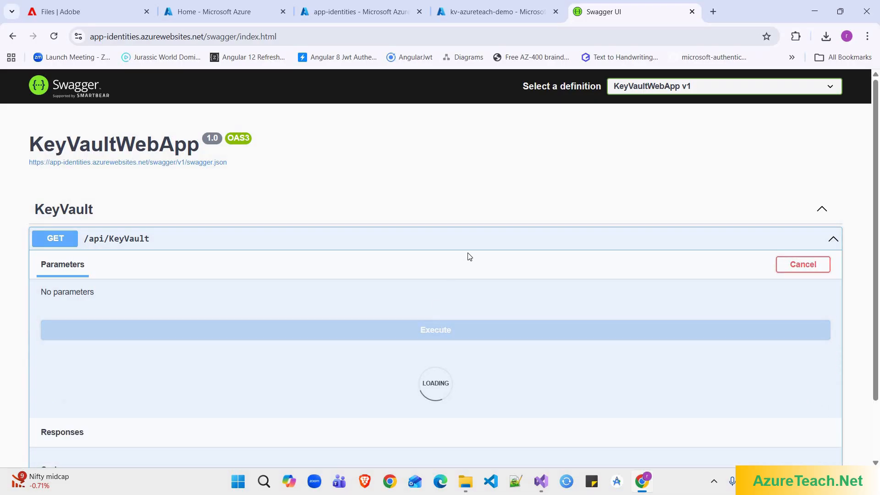
scroll(469, 256, down, 8)
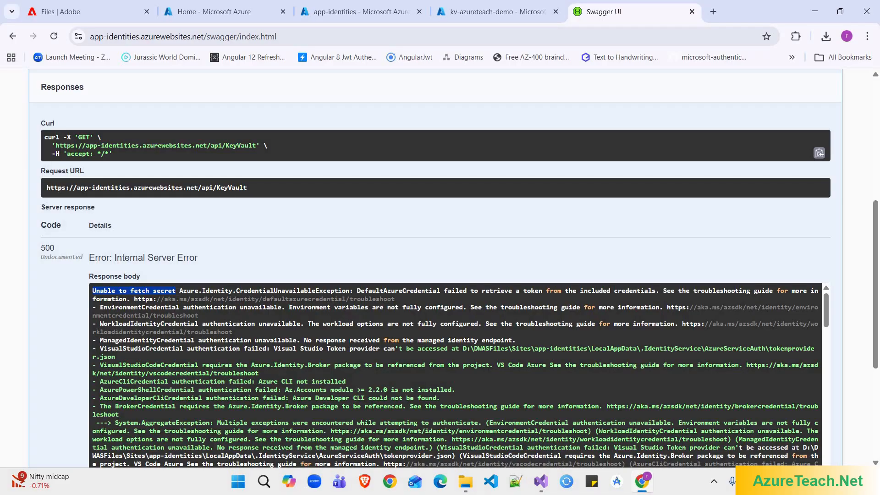
Step: Turn on the system-assigned managed identity for the app-identities web app in the Azure portal and save it
click(345, 14)
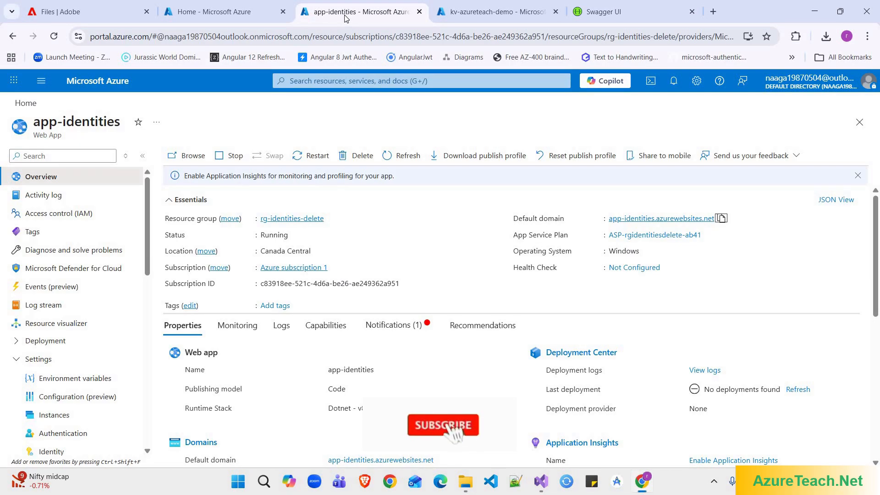
scroll(47, 342, down, 3)
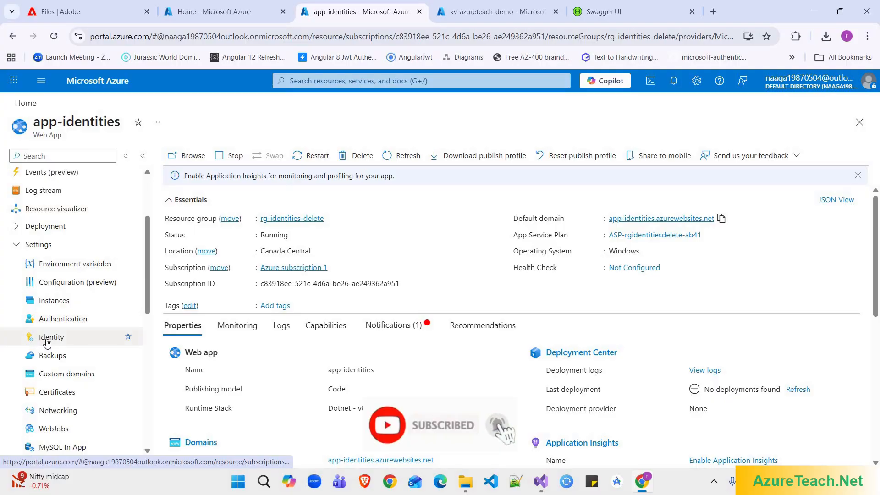
click(48, 338)
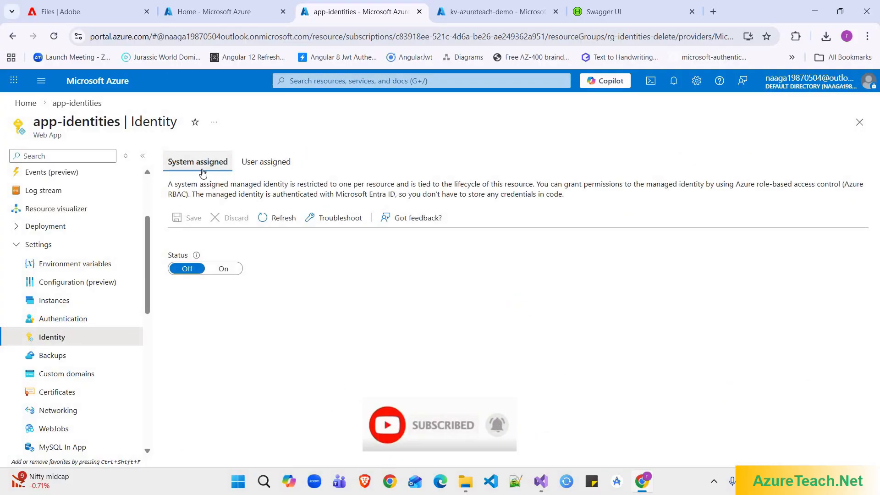
click(225, 270)
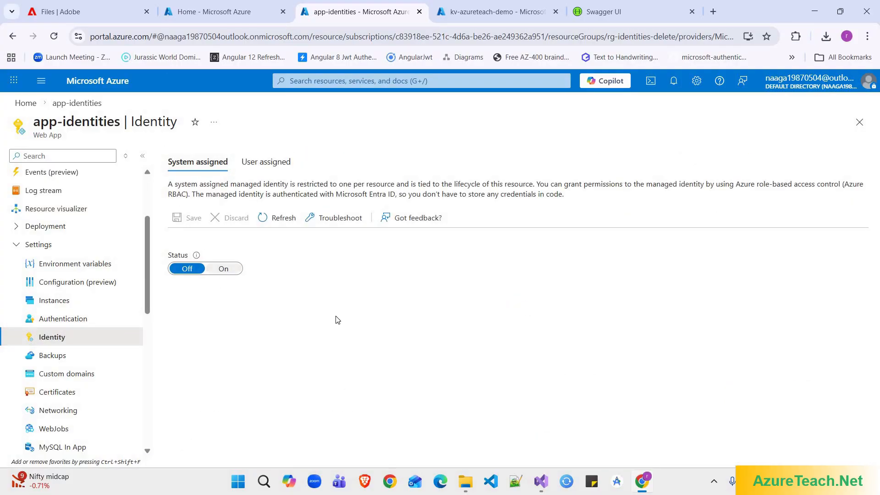
click(187, 217)
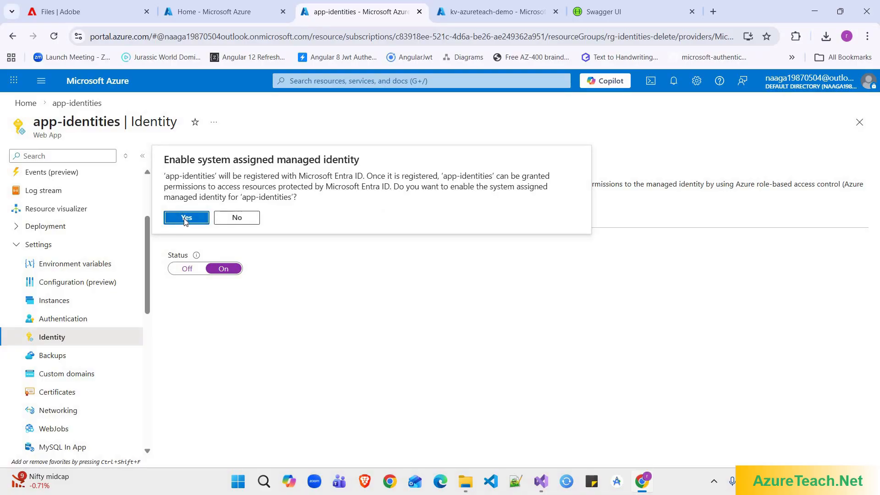
click(187, 219)
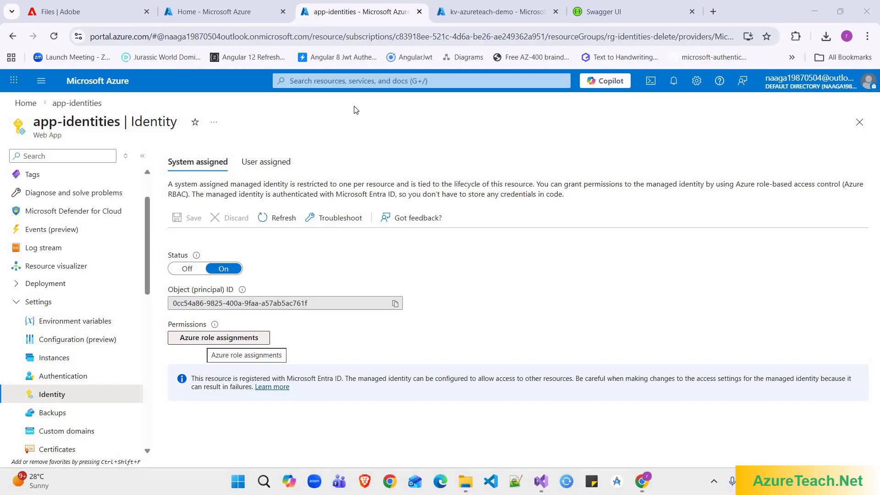
Step: Start a role assignment in the kv-azureteach-demo key vault's access control, choosing the Key Vault Secrets Officer role
click(471, 15)
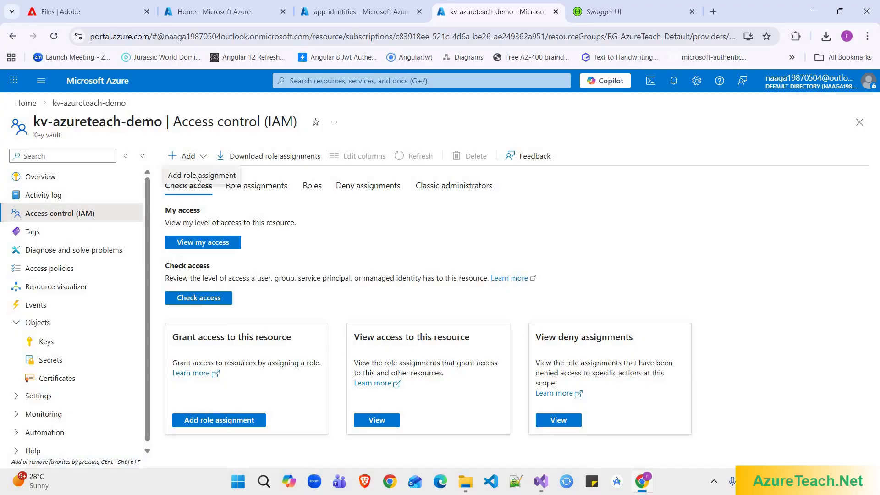
click(196, 180)
click(97, 277)
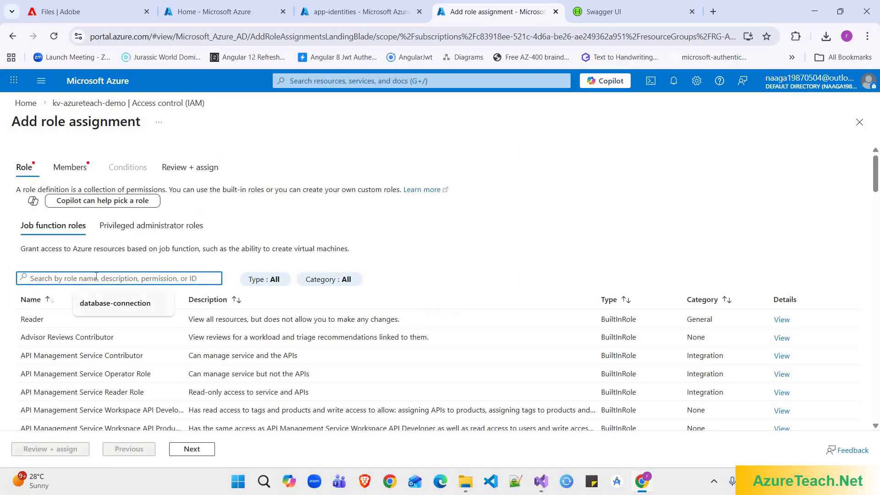
text(secrets)
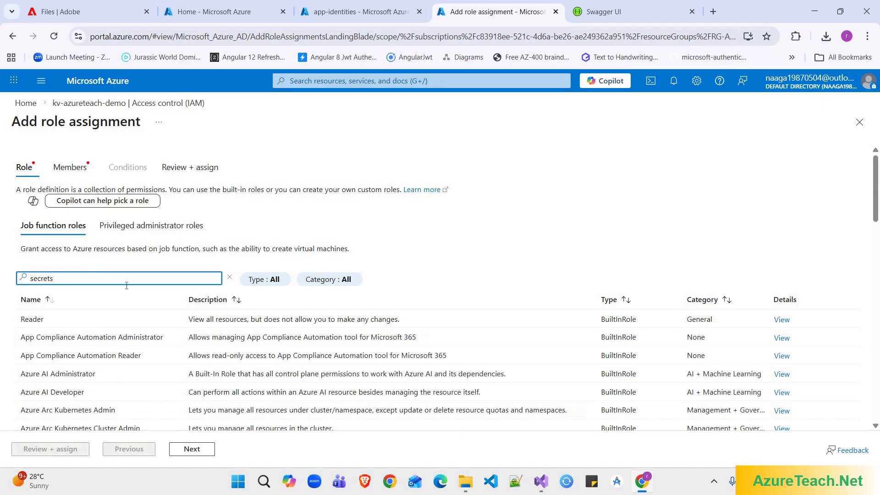
scroll(130, 287, down, 10)
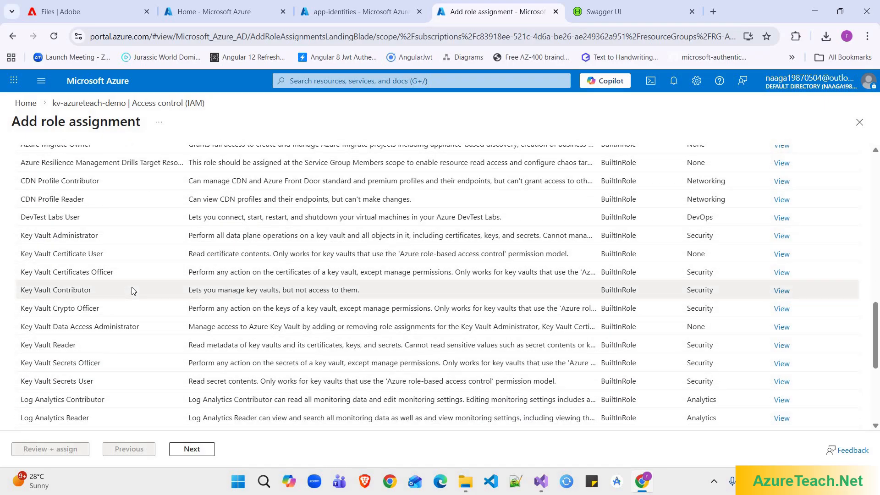
click(138, 363)
click(192, 448)
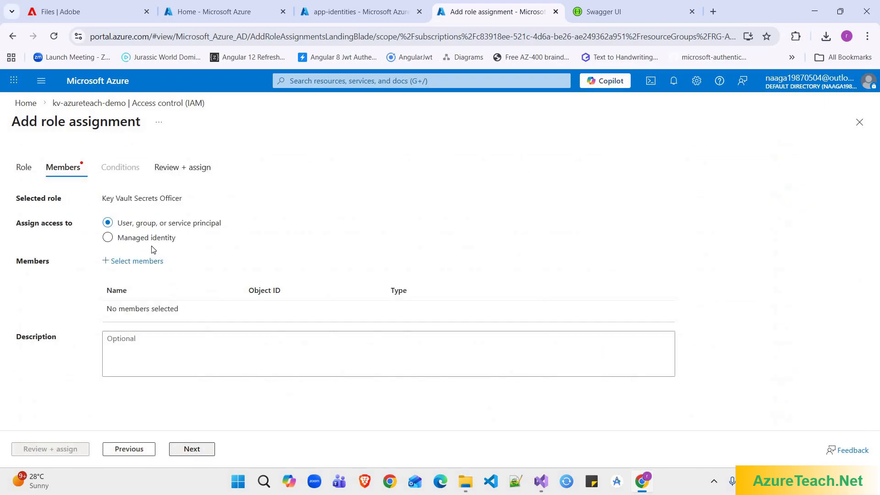
Step: Assign the Key Vault Secrets Officer role to the app-identities system-assigned managed identity and complete the role assignment
click(107, 237)
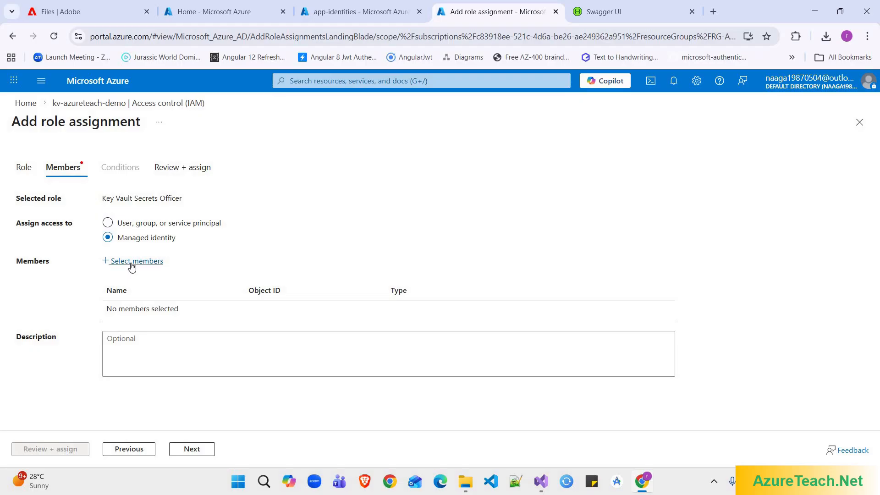
click(132, 264)
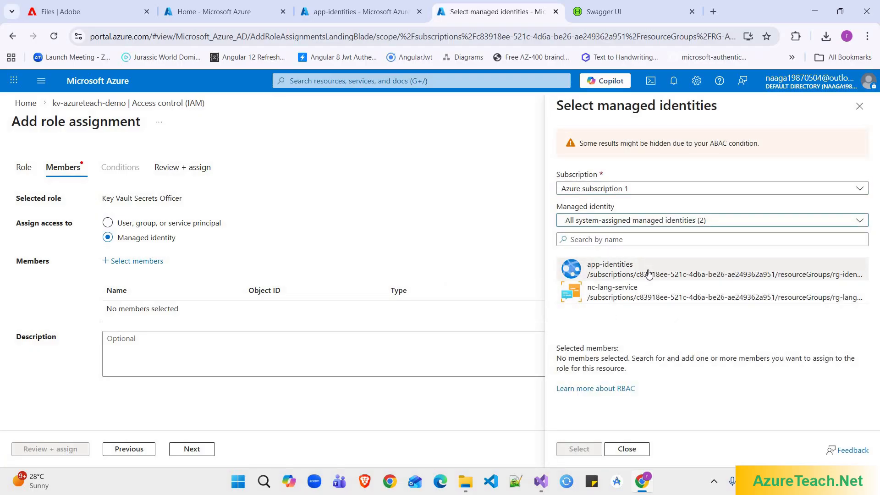
click(648, 273)
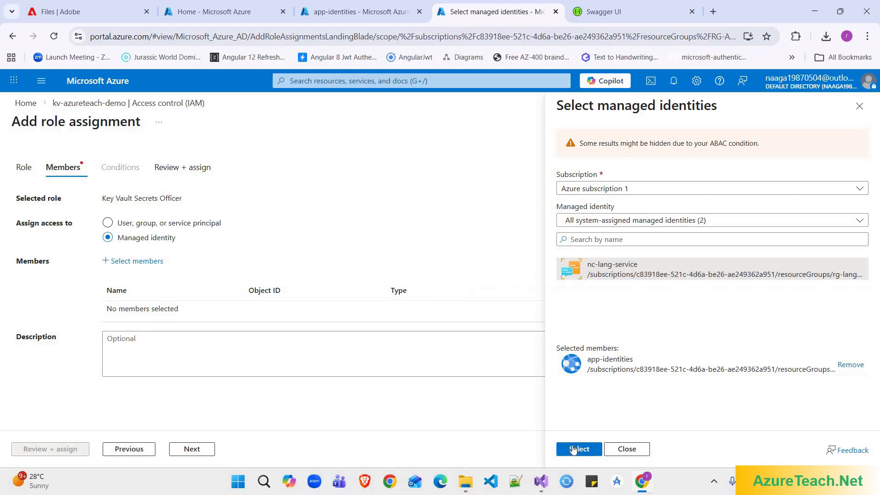
click(573, 449)
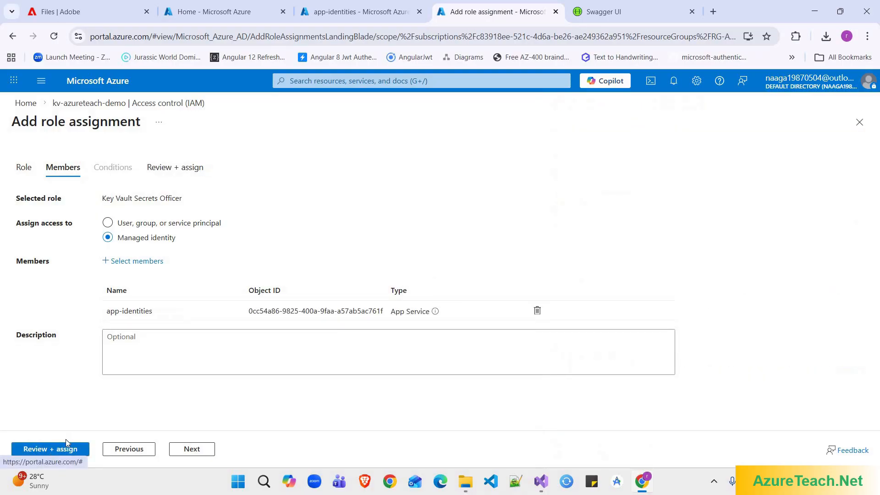
click(63, 449)
click(61, 449)
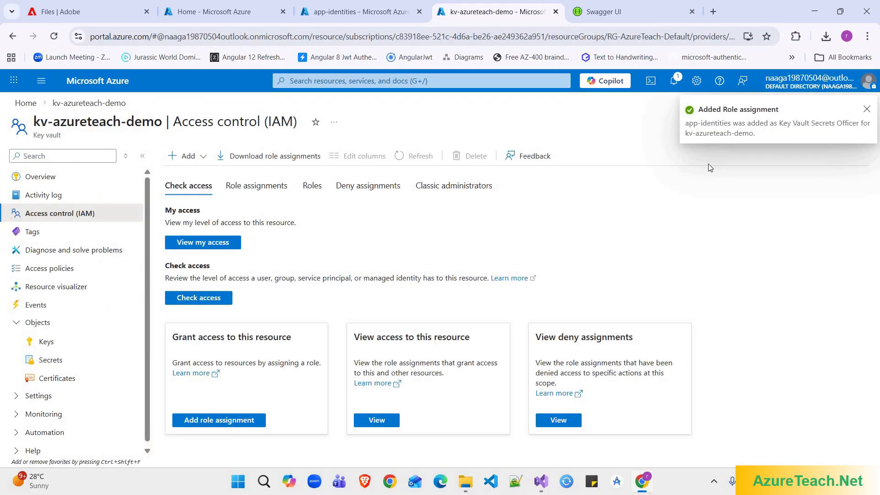
Step: Rerun the GET /api/KeyVault request in Swagger and examine the status code and returned secret details
click(611, 12)
click(263, 340)
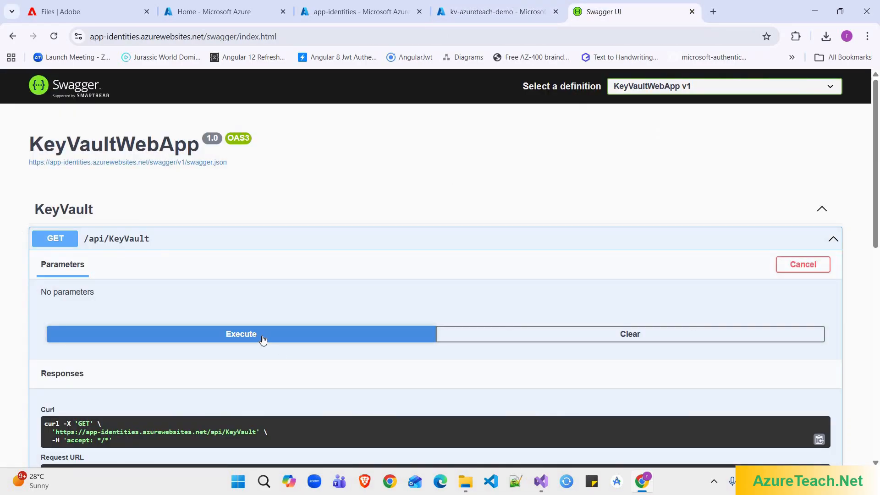
scroll(262, 335, down, 6)
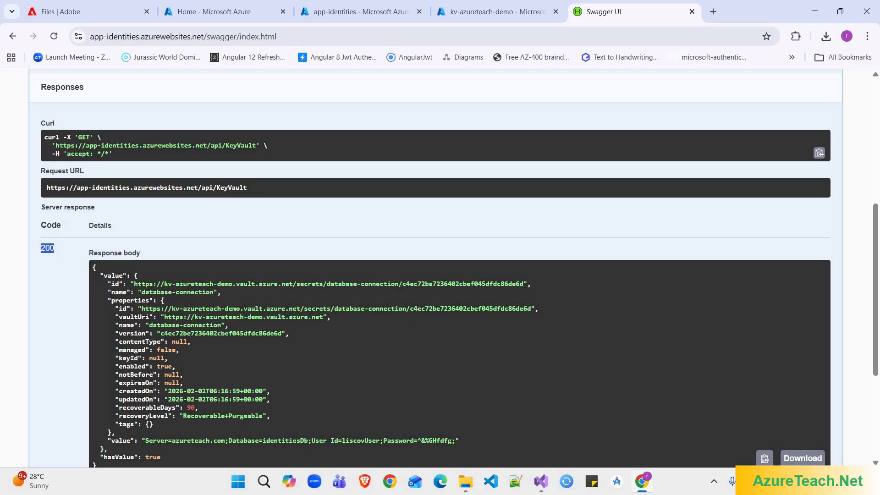
drag(100, 275, 114, 391)
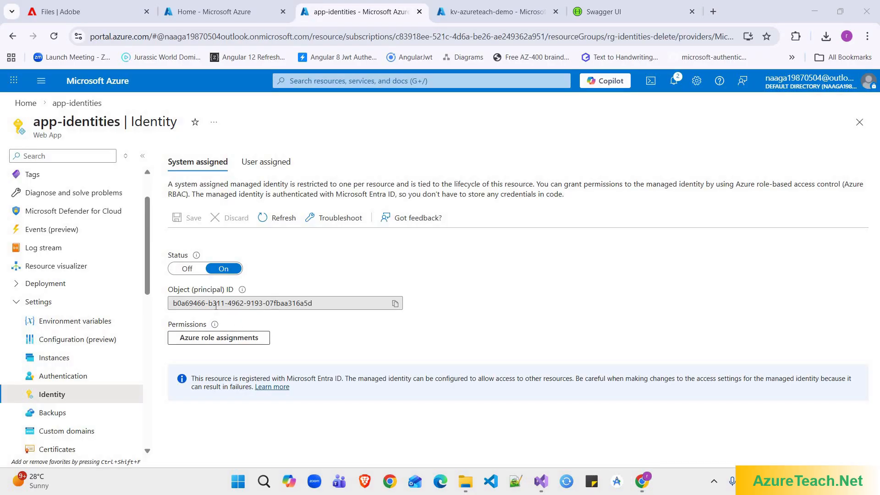
Step: Turn off the system-assigned managed identity of the app-identities web app in the Azure portal and save the change
click(188, 275)
click(184, 224)
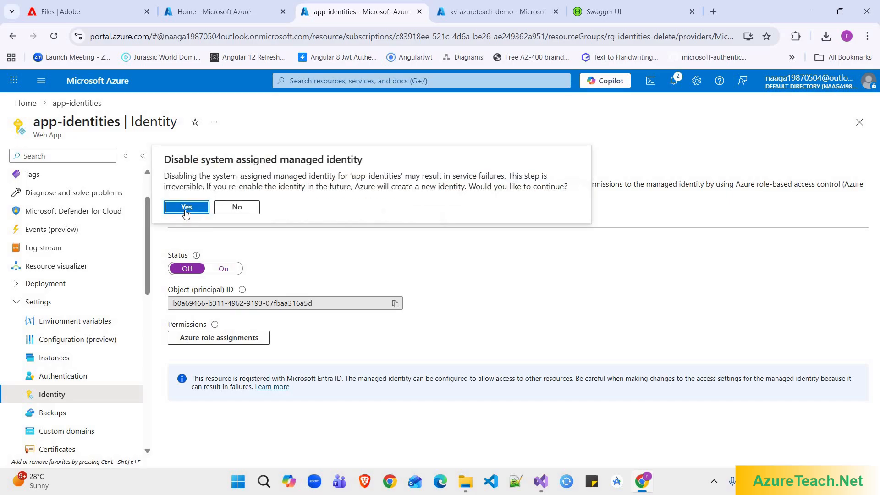
click(189, 207)
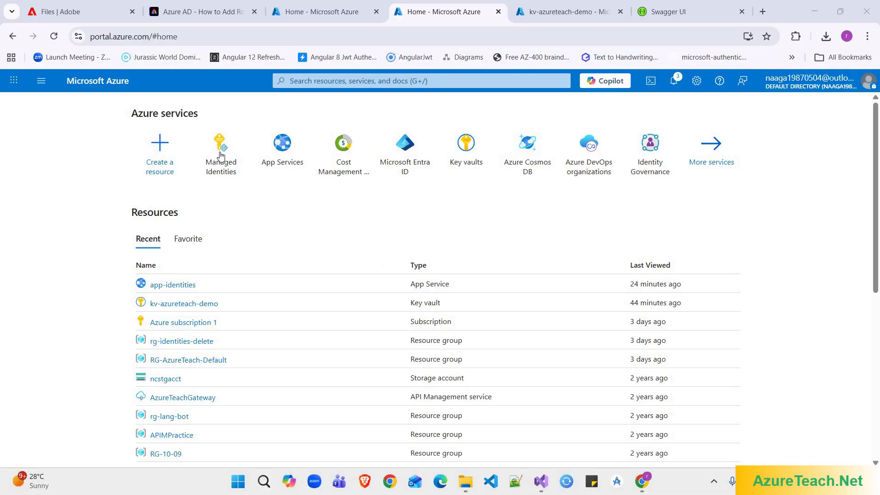
Step: Create a user-assigned managed identity named app-azureteach-identities in the rg-identities-delete resource group, region East US
click(221, 156)
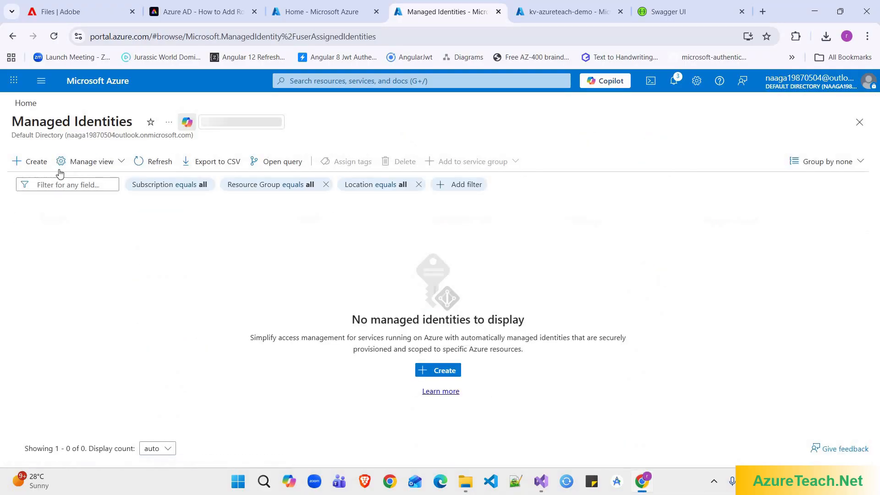
click(34, 162)
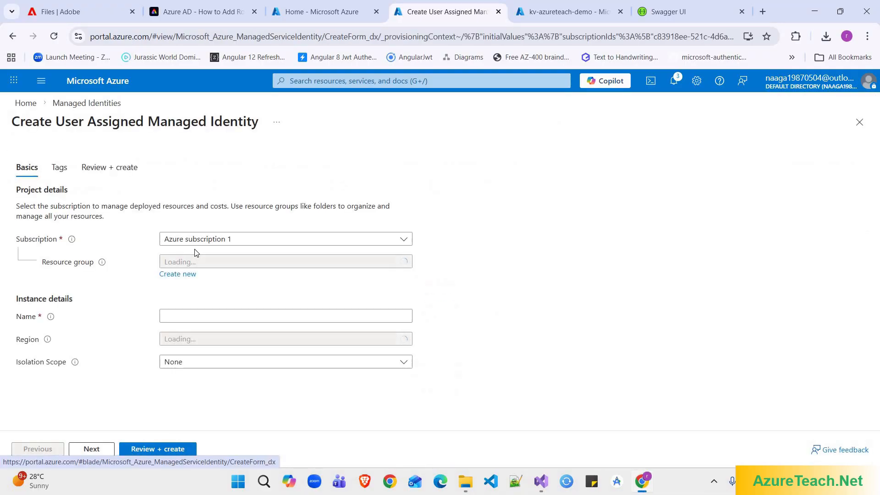
click(199, 261)
click(220, 391)
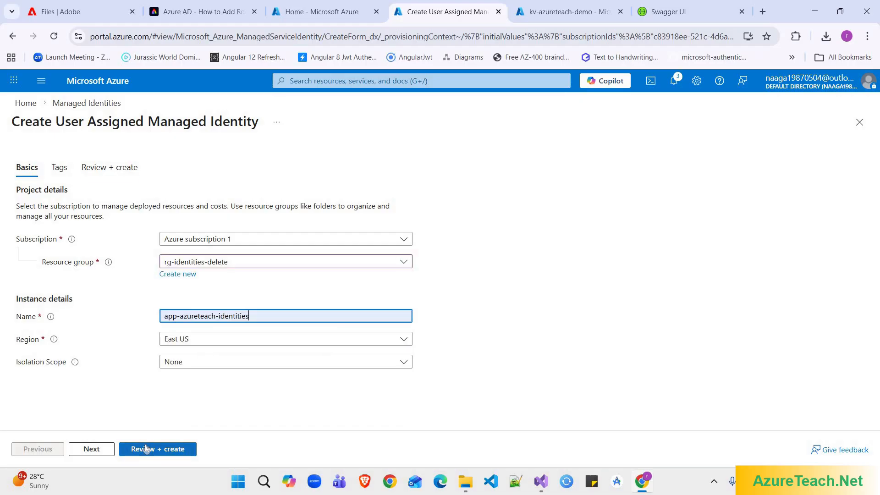
click(146, 449)
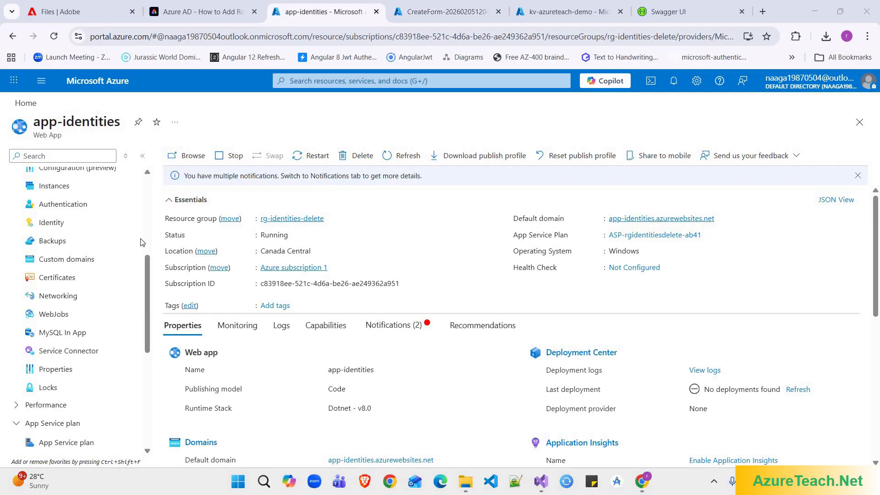
Step: Add the user-assigned managed identity app-azureteach-identities to the app-identities web app
click(40, 224)
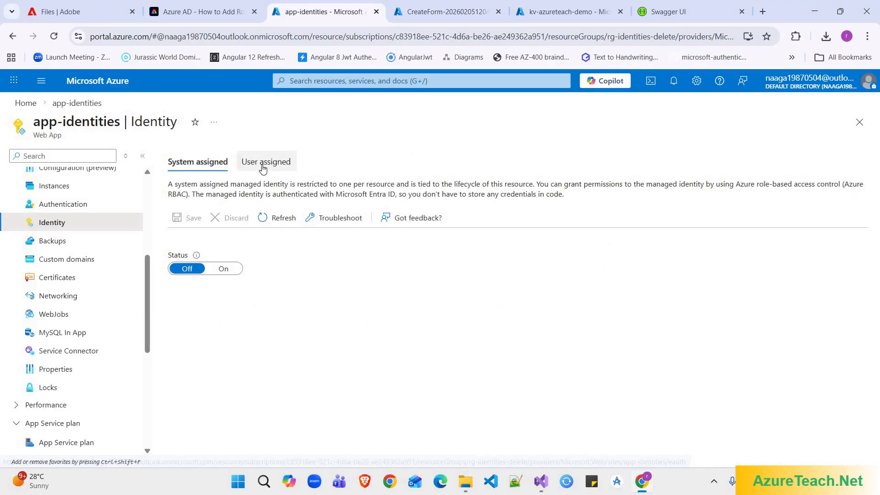
click(263, 168)
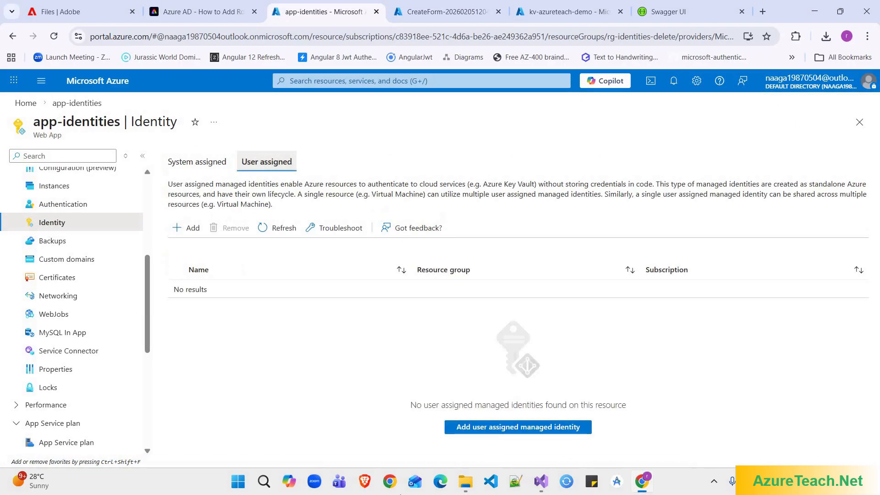
click(498, 427)
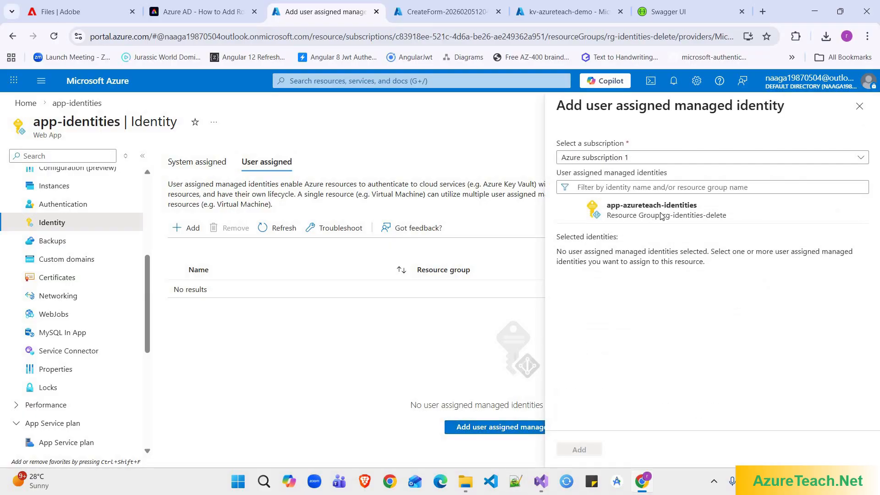
click(657, 221)
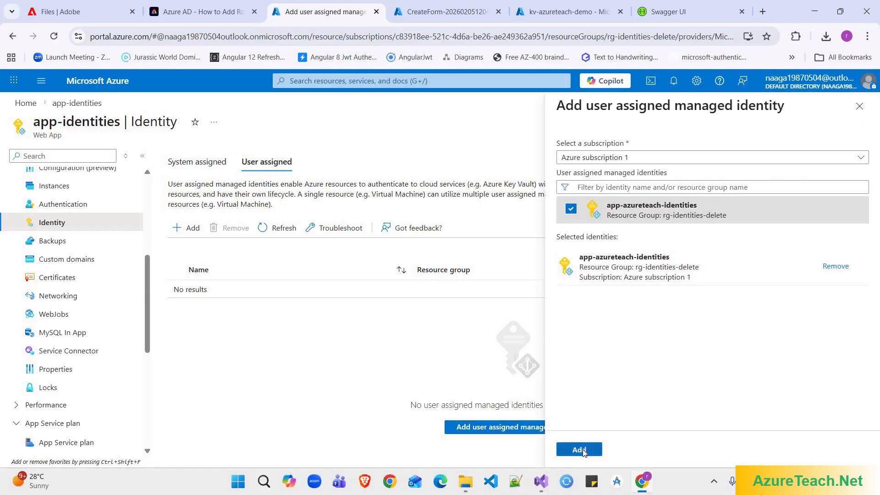
click(580, 449)
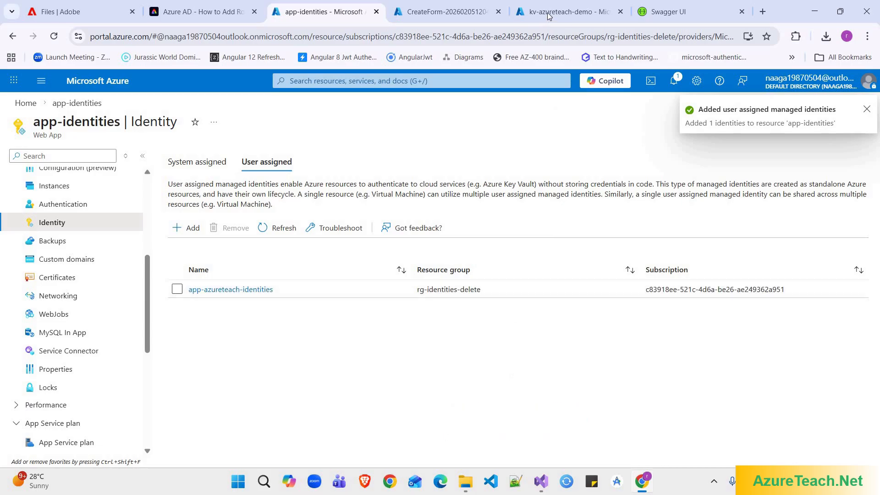
Step: Start a new role assignment on the kv-azureteach-demo key vault, searching for "secrets officer" and choosing Key Vault Secrets Officer
click(549, 14)
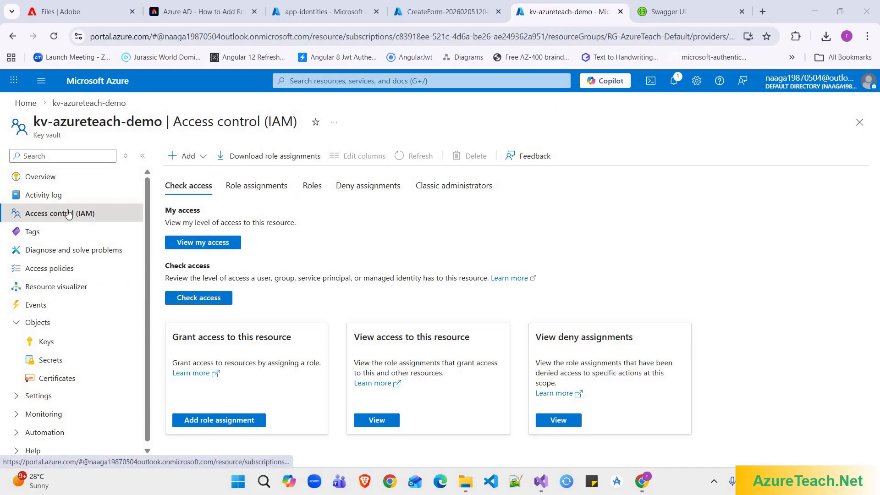
click(184, 155)
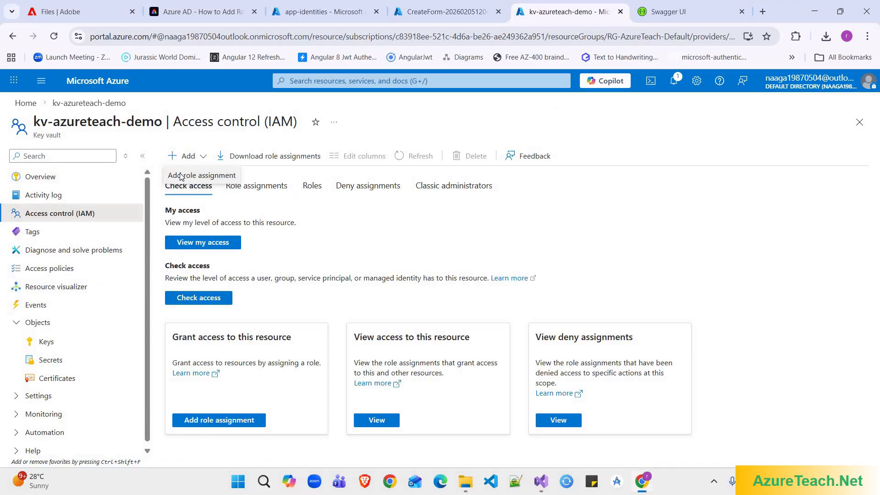
click(186, 177)
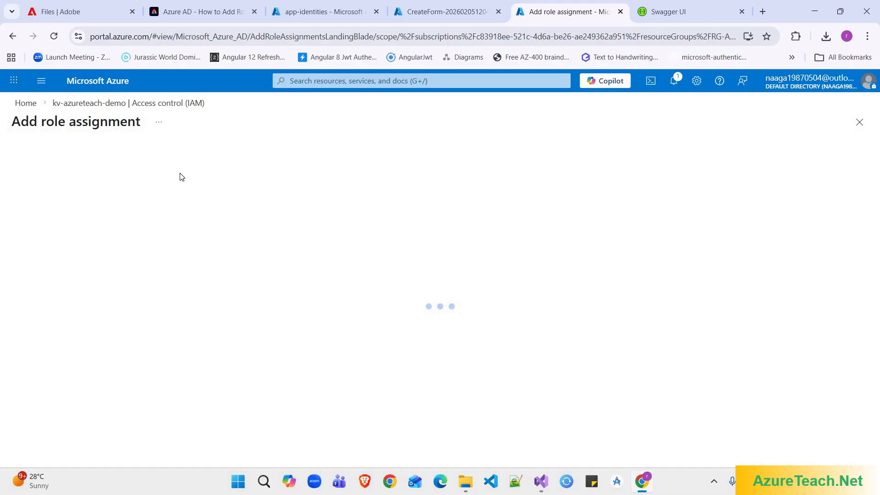
click(104, 281)
text(secrets o)
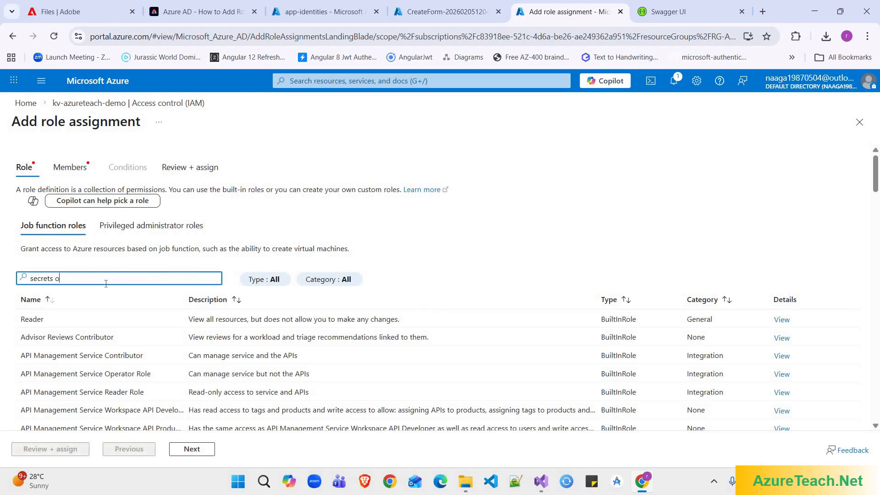
text(fficer)
click(71, 377)
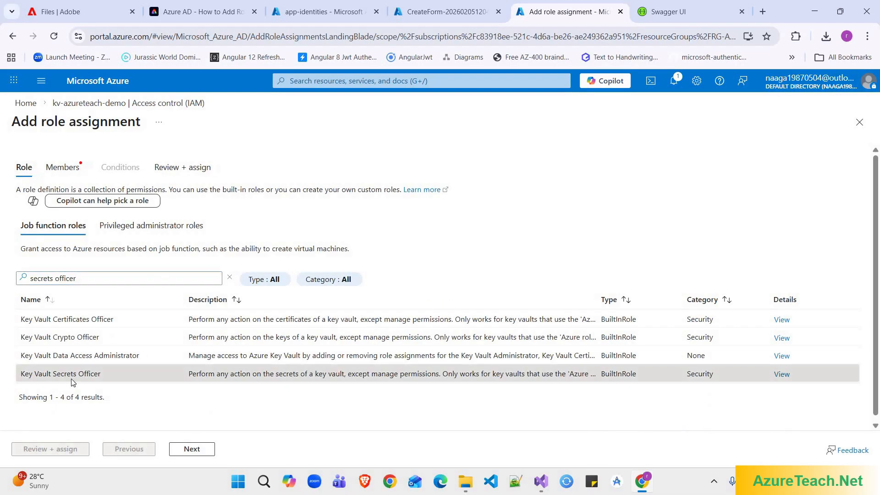
click(191, 449)
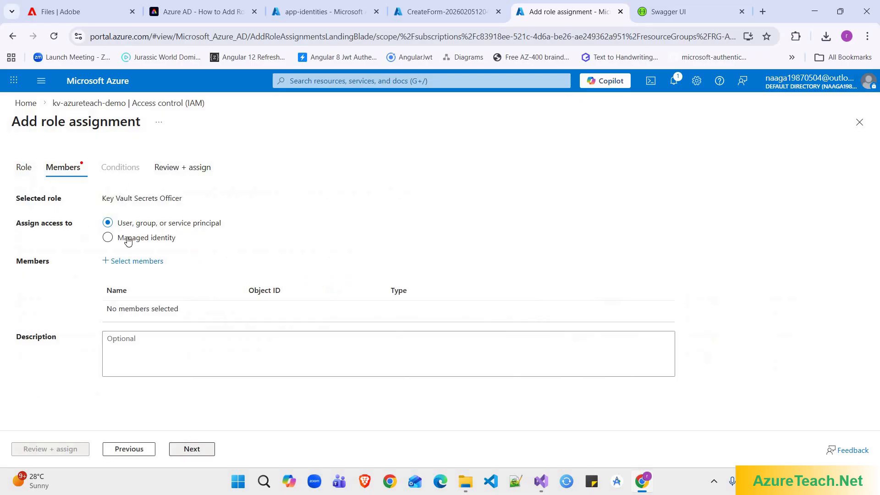
Step: Select the user-assigned managed identity app-azureteach-identities as the role's member and complete the assignment
click(128, 238)
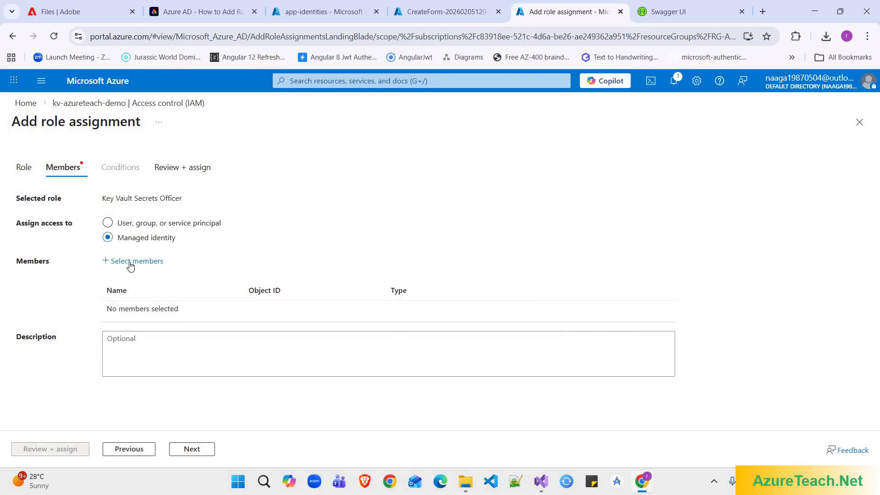
click(132, 261)
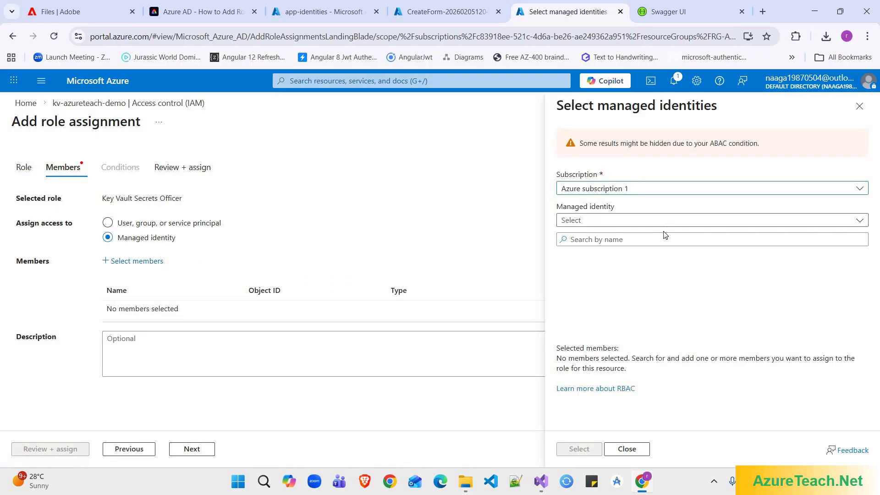
click(663, 224)
click(661, 258)
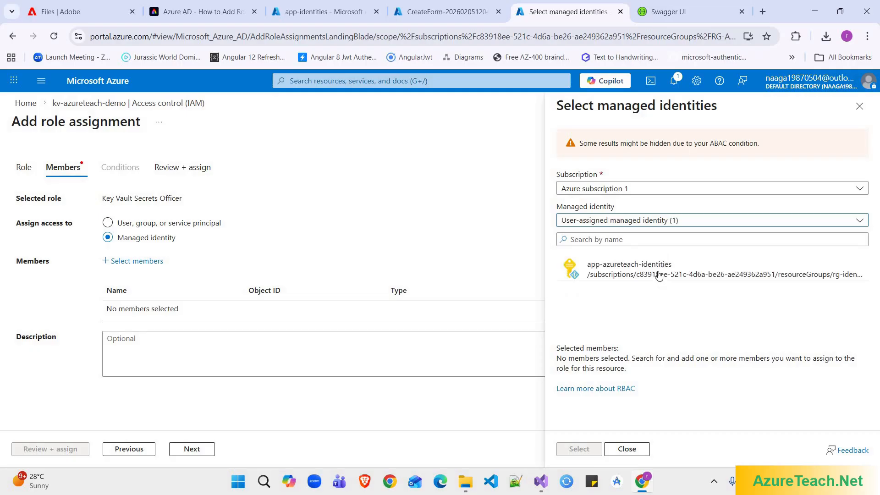
click(654, 274)
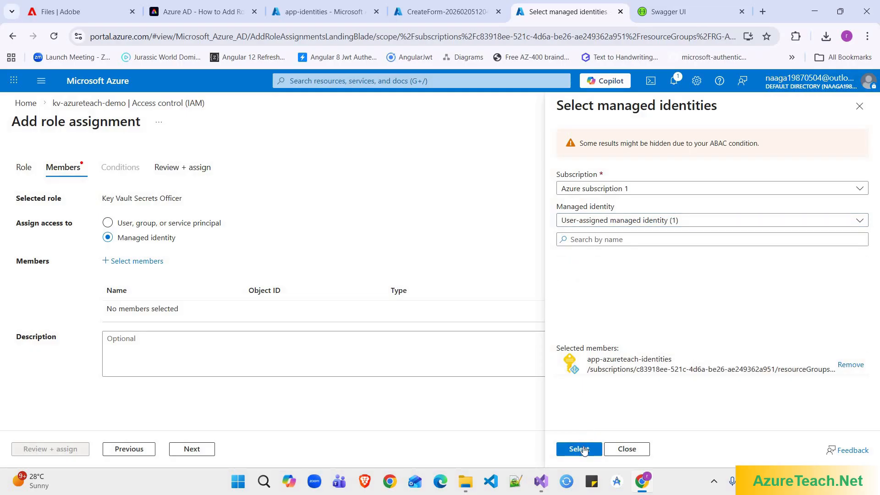
click(581, 449)
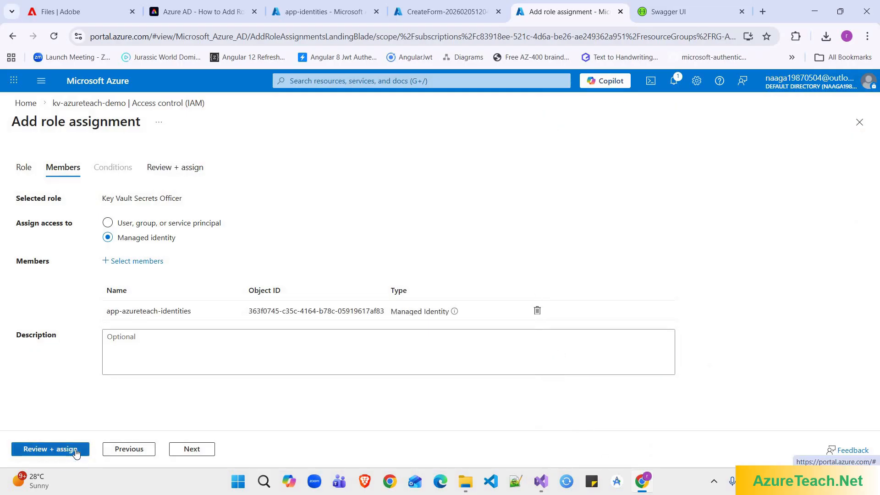
click(75, 450)
click(75, 450)
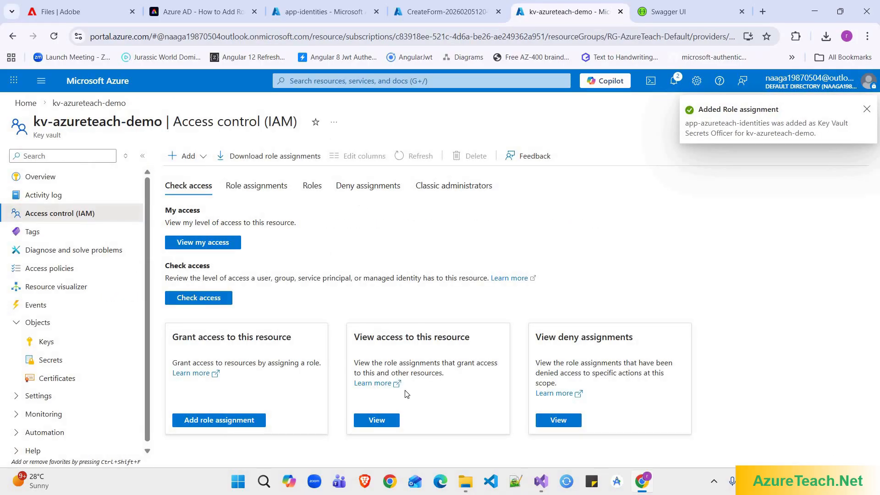
Step: Return to the Swagger page and execute the GET /api/KeyVault request with the user-assigned identity in place
key(ctrl+Tab)
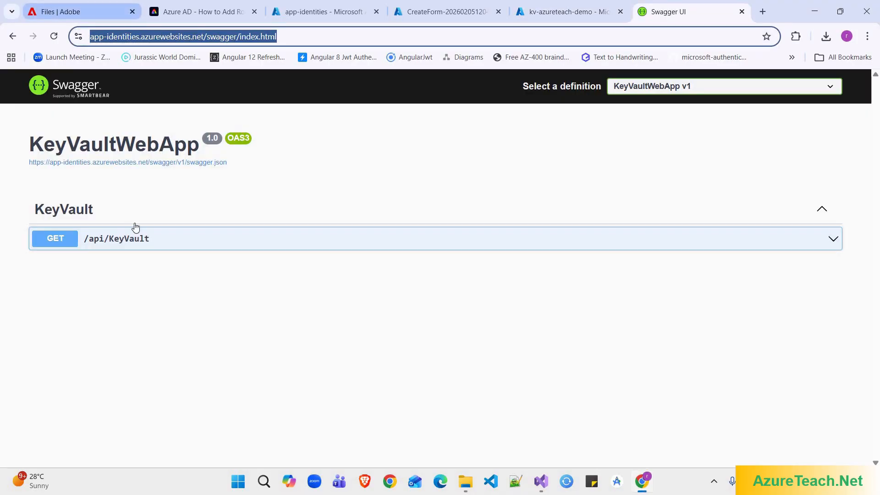
click(330, 243)
click(802, 265)
click(450, 330)
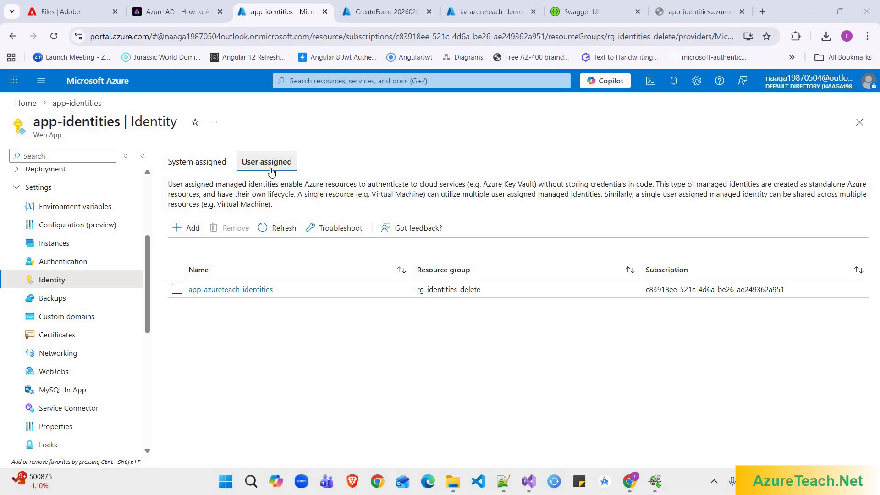
Step: Open the app-azureteach-identities managed identity from the web app's user-assigned identities and copy its client ID
click(229, 290)
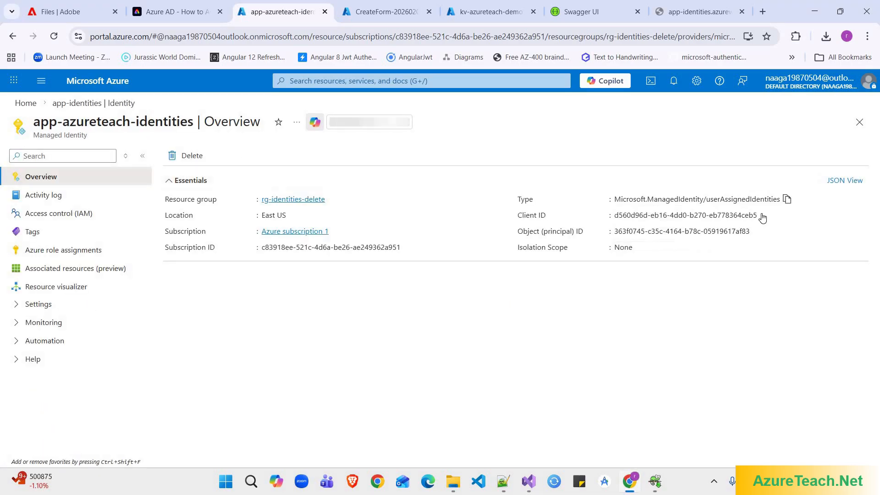
click(763, 215)
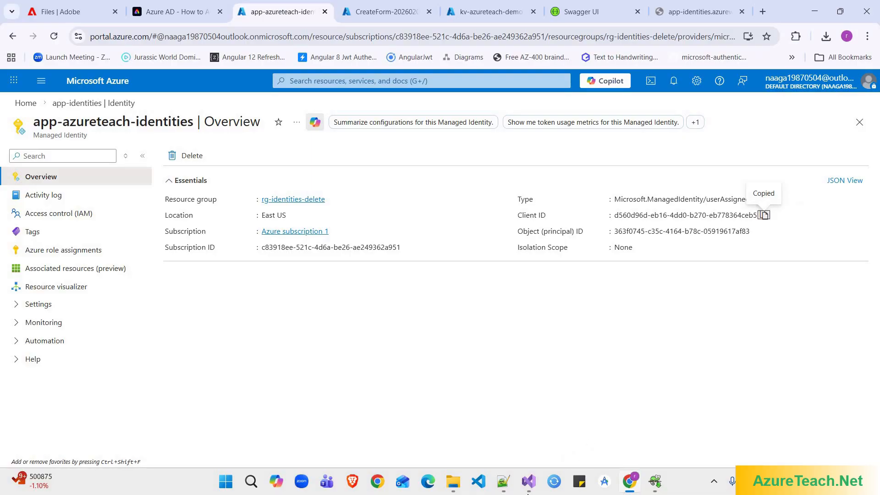
Step: Switch to Visual Studio, paste the copied managed identity client ID as the ManagedIdentityClientId value in KeyVaultController.cs, and save the file
key(alt+Tab)
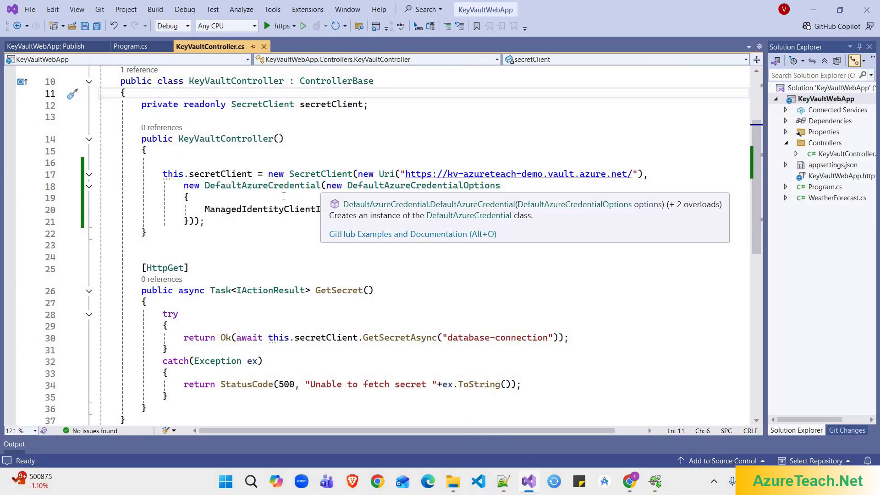
drag(327, 188, 190, 222)
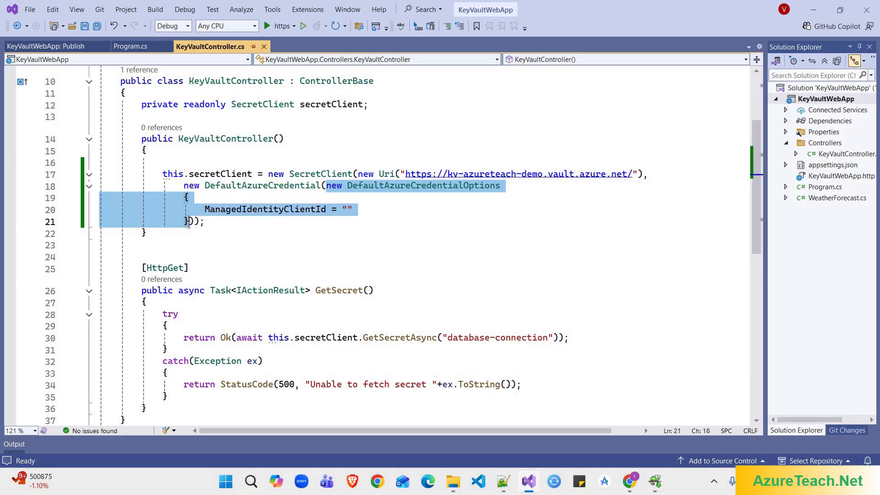
click(347, 209)
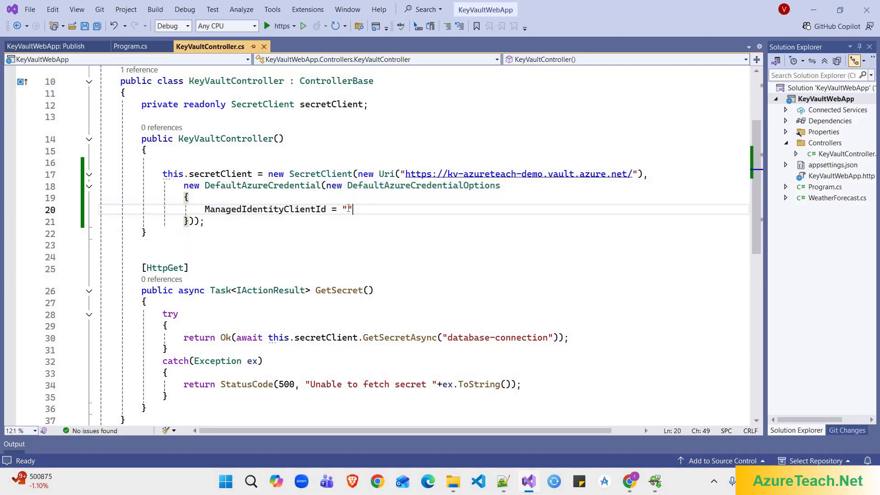
key(ctrl+v)
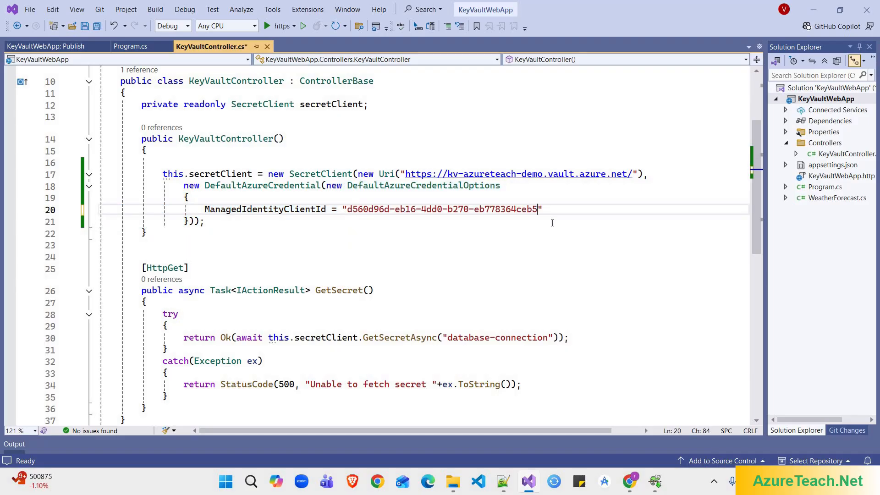
key(ctrl+s)
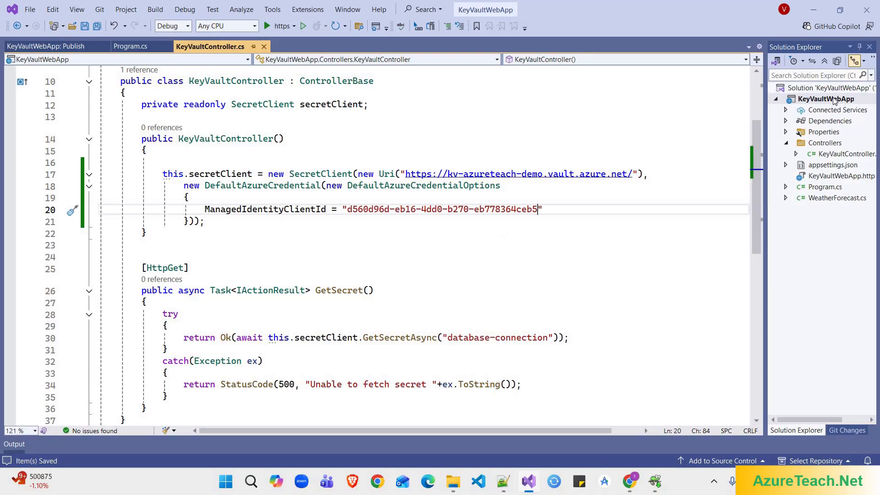
Step: Republish the KeyVaultWebApp project and execute the GET /api/KeyVault request on the deployed app's Swagger page in the browser
right_click(834, 99)
click(732, 90)
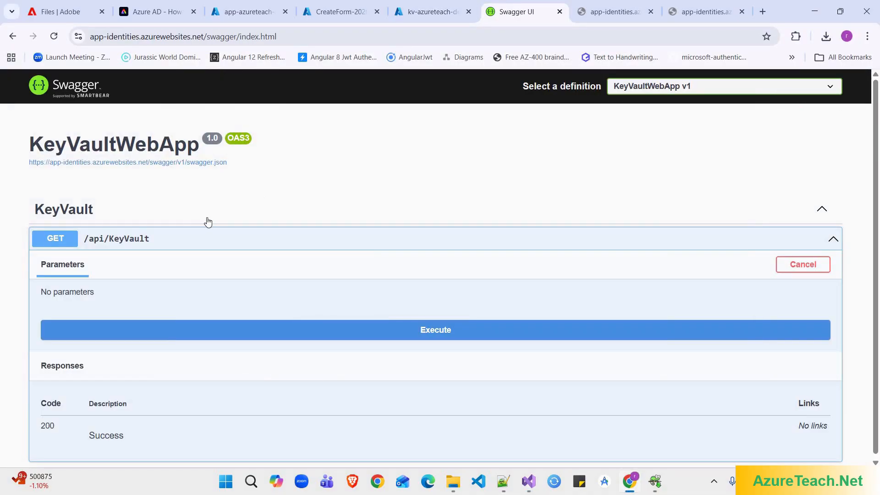
click(457, 331)
scroll(457, 332, down, 5)
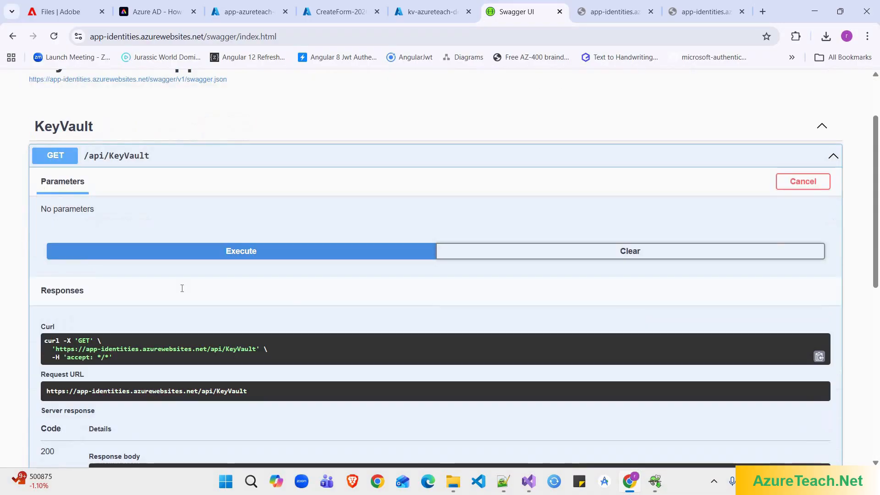